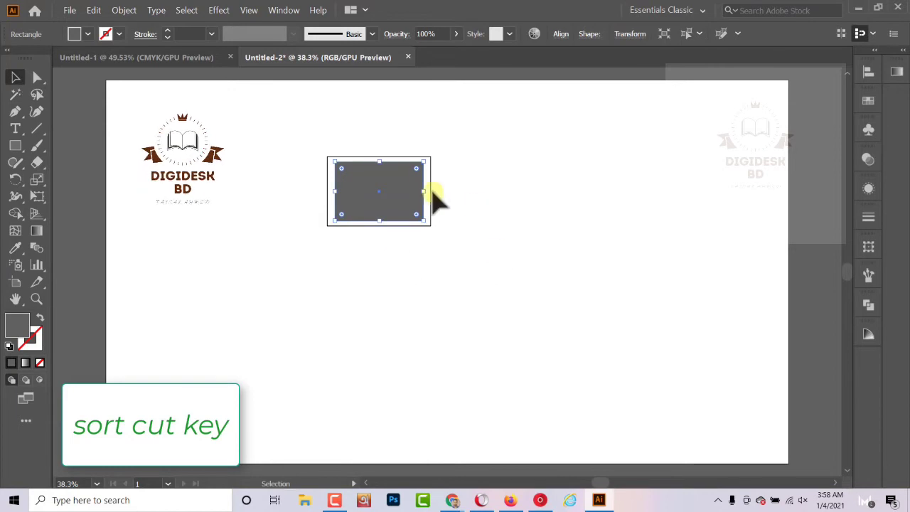
- Enlarge the grey rectangle about its centre until it nearly fills the black-outlined frame, leaving a thin even border
drag(427, 192, 429, 192)
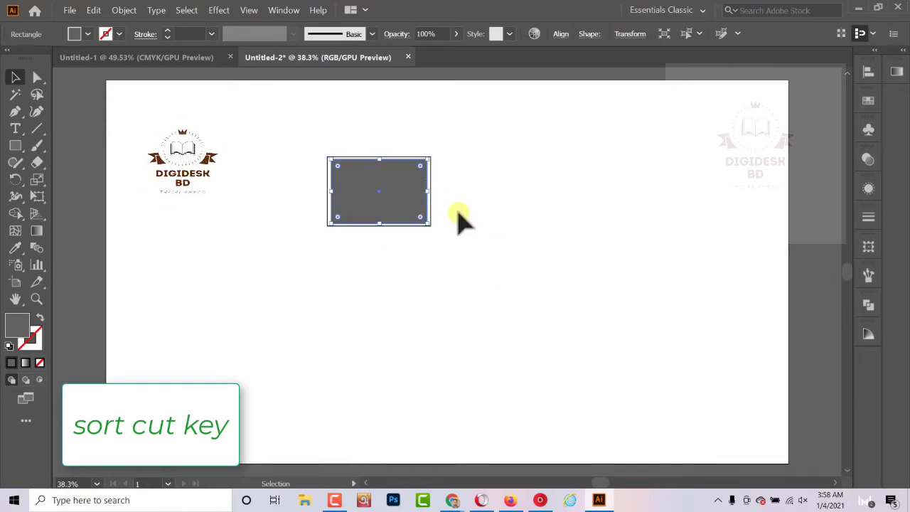
click(411, 261)
click(428, 224)
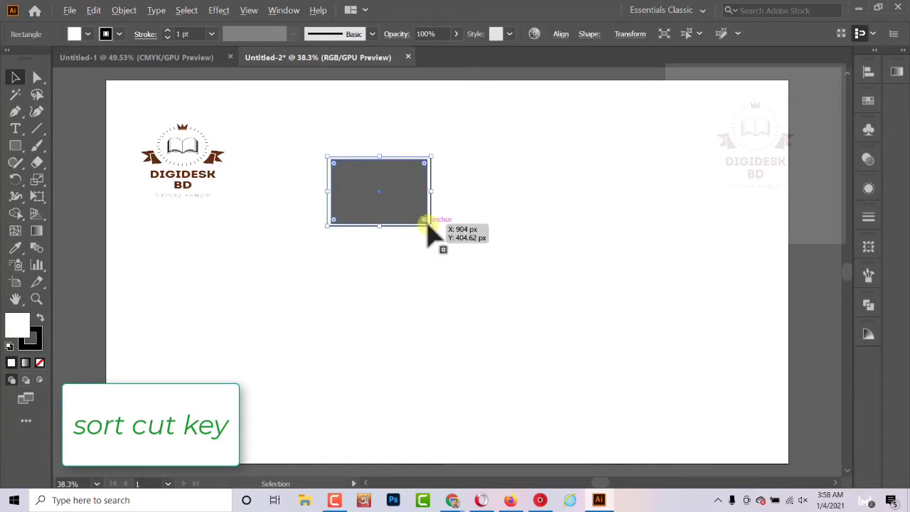
drag(430, 213, 431, 291)
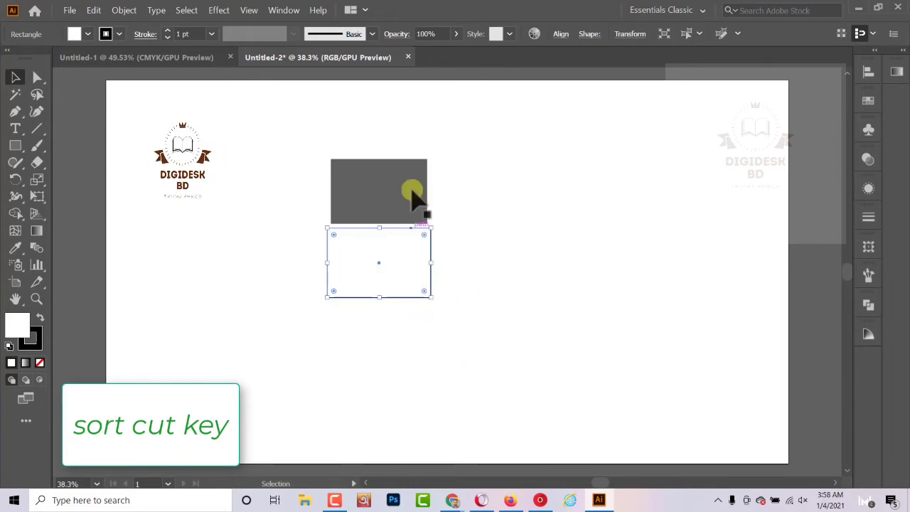
click(368, 138)
click(418, 168)
click(419, 253)
key(ctrl+z)
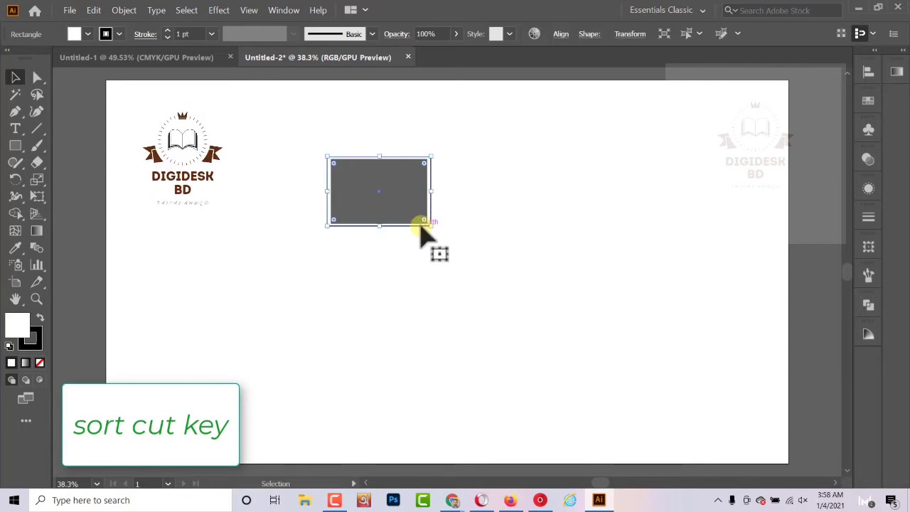
- Duplicate the black-outlined white frame directly below the original, leaving a narrow gap between them
drag(421, 226, 421, 298)
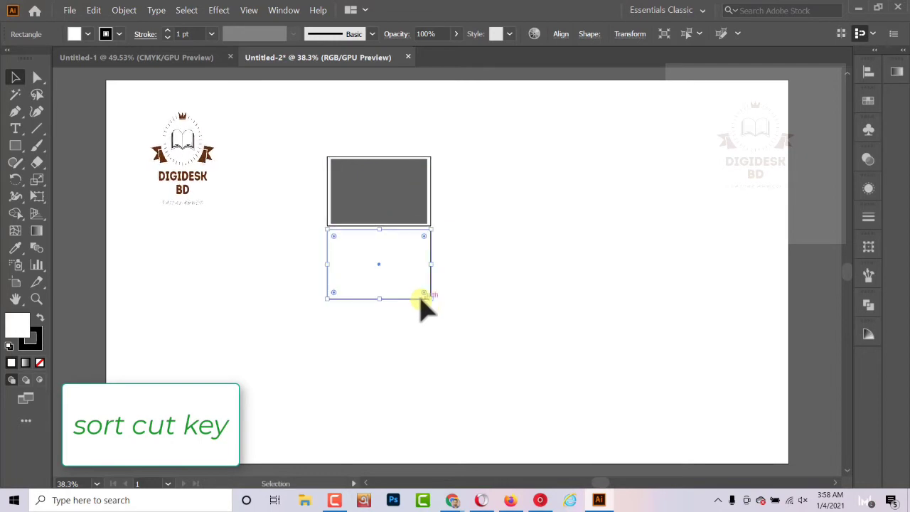
click(467, 286)
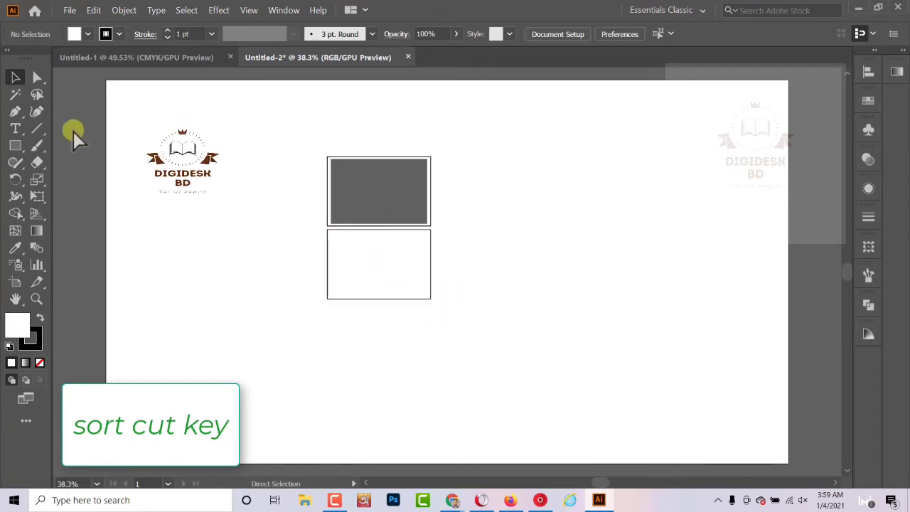
- Show the rulers and add two vertical guides, one on the lower rectangle's left edge and one slightly outside it
key(ctrl+r)
drag(62, 242, 314, 271)
drag(62, 273, 333, 291)
- Move the lower rectangle's bottom-left anchor outward and up to the outer guide at about X 586 px, Y 540 px
click(329, 293)
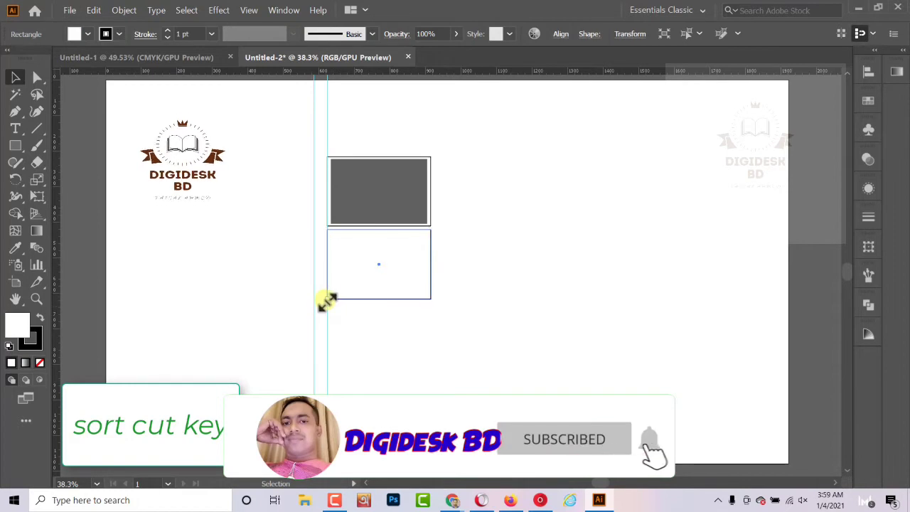
click(325, 302)
click(37, 77)
drag(327, 299, 314, 271)
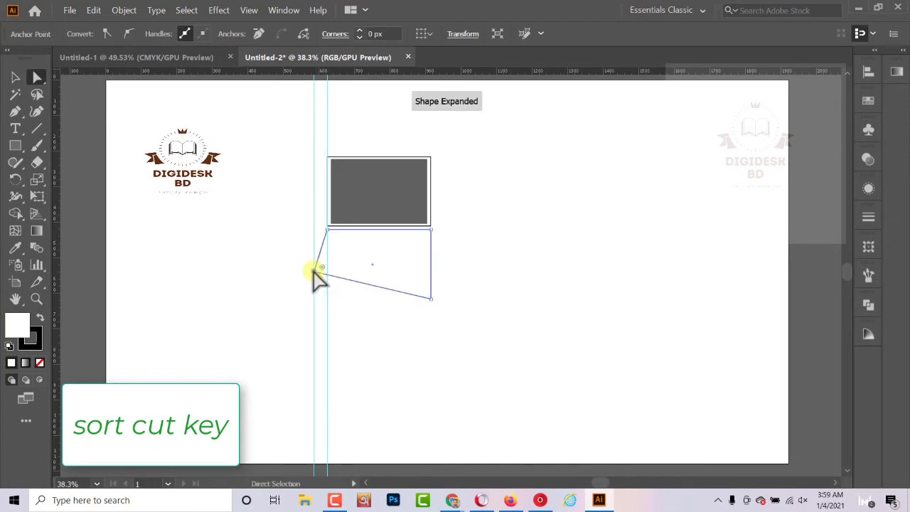
- Move both vertical guides to the lower shape's right edge and pull its bottom-right anchor outward and up to mirror the left corner
click(16, 76)
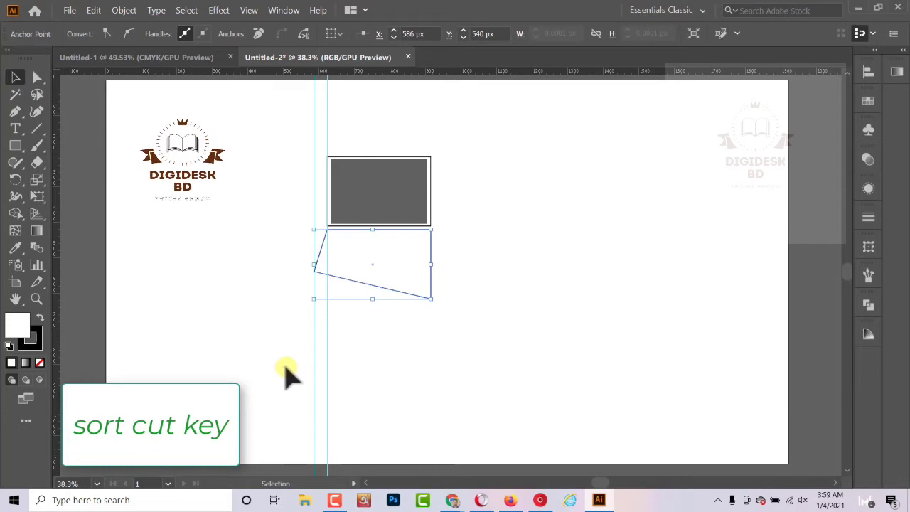
click(328, 390)
drag(328, 389, 440, 376)
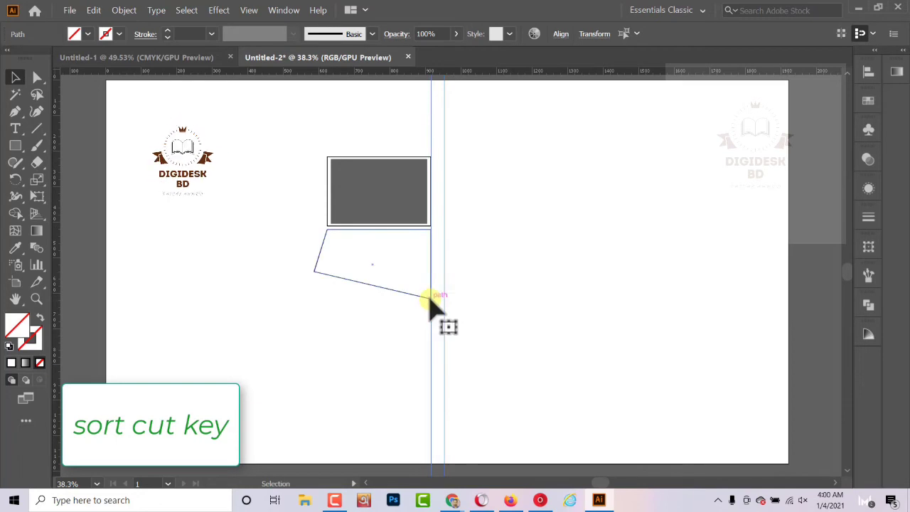
click(37, 77)
drag(426, 298, 442, 270)
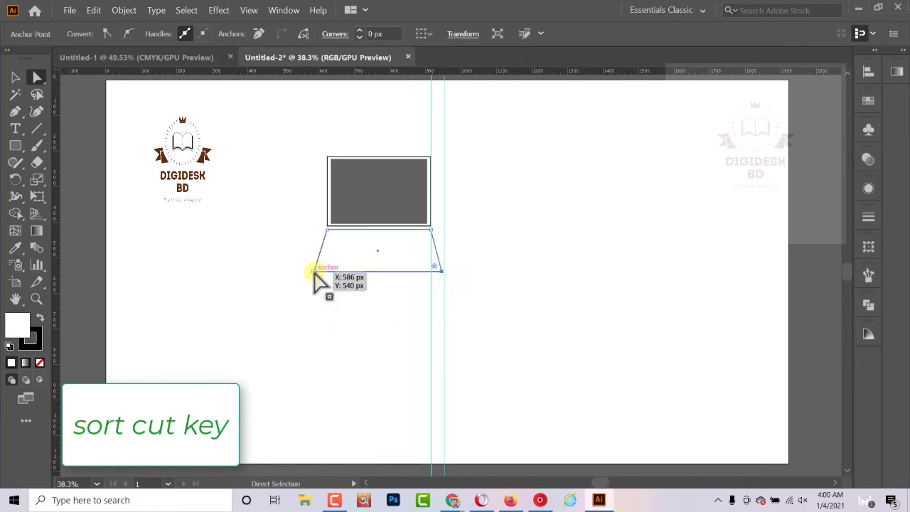
- Copy the pair of vertical guides back to the left side of the laptop, keeping the pair on the right
click(431, 350)
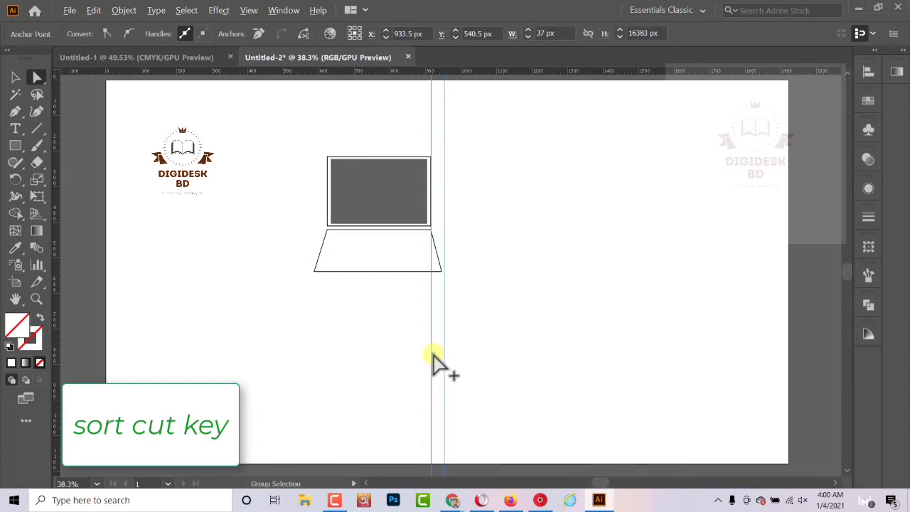
mouse_move(431, 350)
mouse_down()
mouse_move(376, 353)
mouse_move(432, 358)
mouse_up()
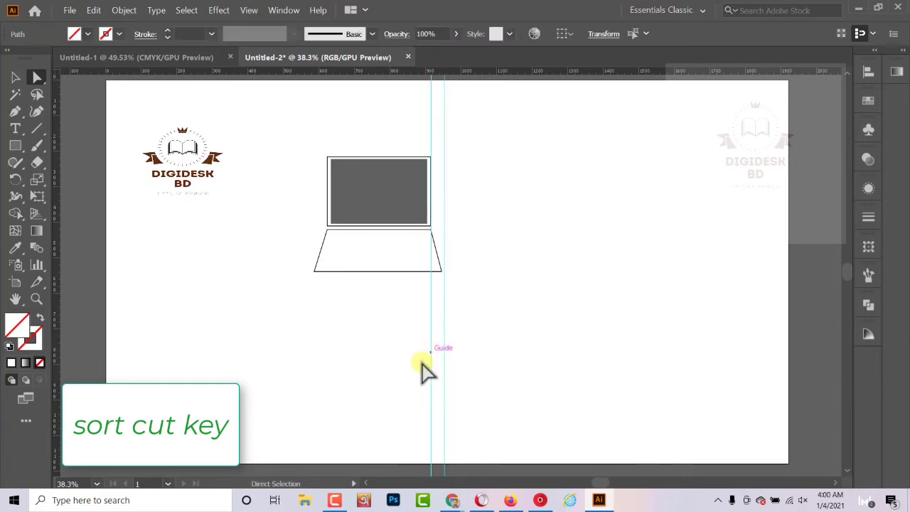
click(16, 76)
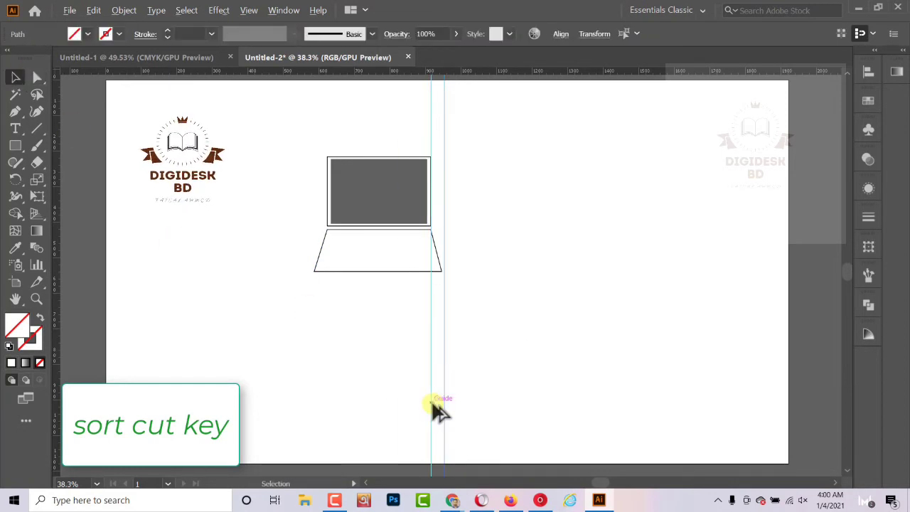
drag(432, 405, 319, 386)
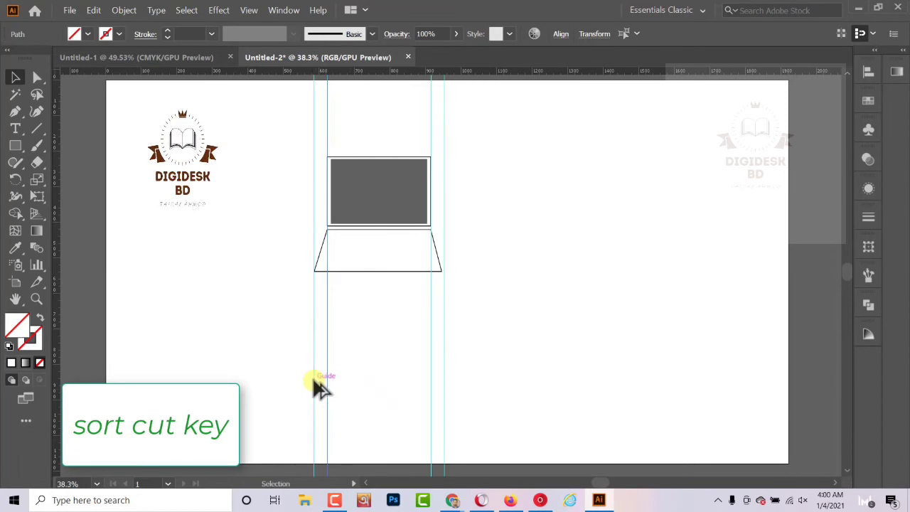
- Raise both bottom anchors of the trapezoid base to about Y 513 px, making the base shallower
click(440, 279)
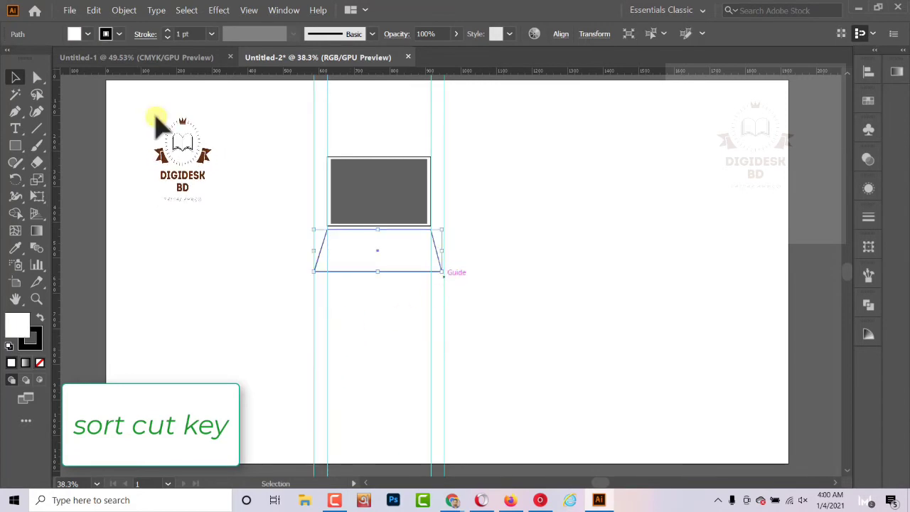
key(a)
drag(442, 269, 444, 265)
click(441, 271)
drag(316, 271, 316, 263)
click(443, 263)
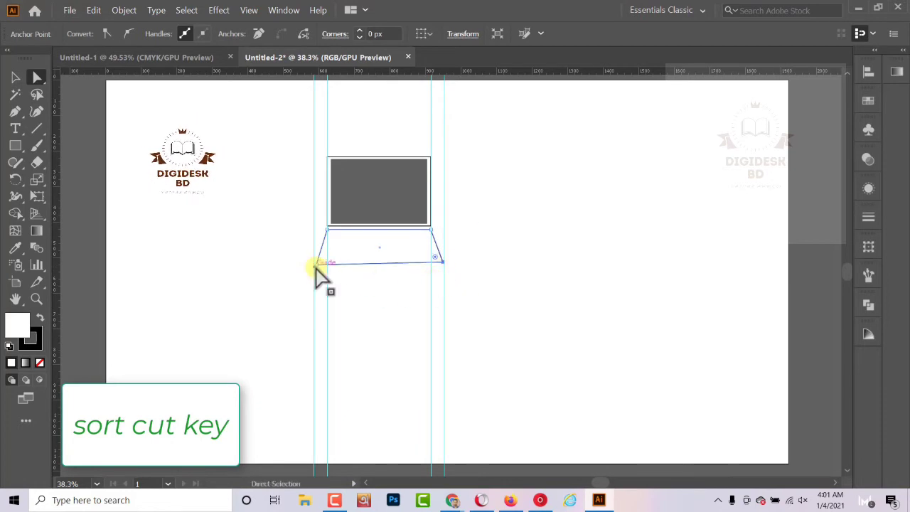
- Add a horizontal guide along the base's bottom edge and align the bottom-left anchor with it and the outer left guide
drag(512, 63, 545, 263)
click(534, 84)
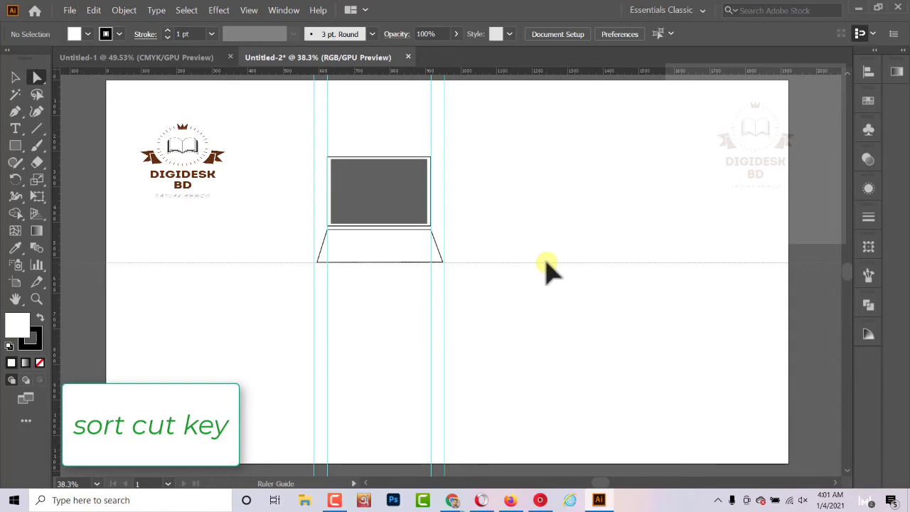
click(320, 262)
click(370, 263)
click(440, 258)
drag(319, 261, 315, 262)
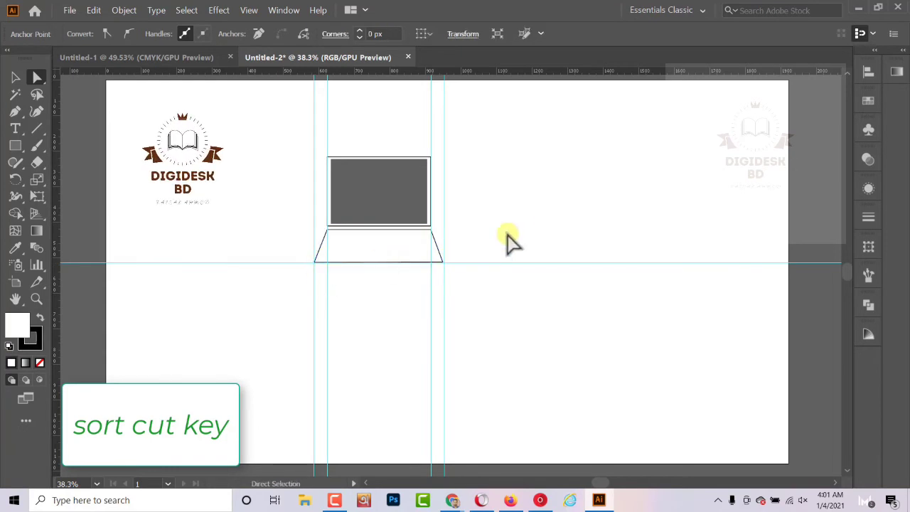
click(519, 230)
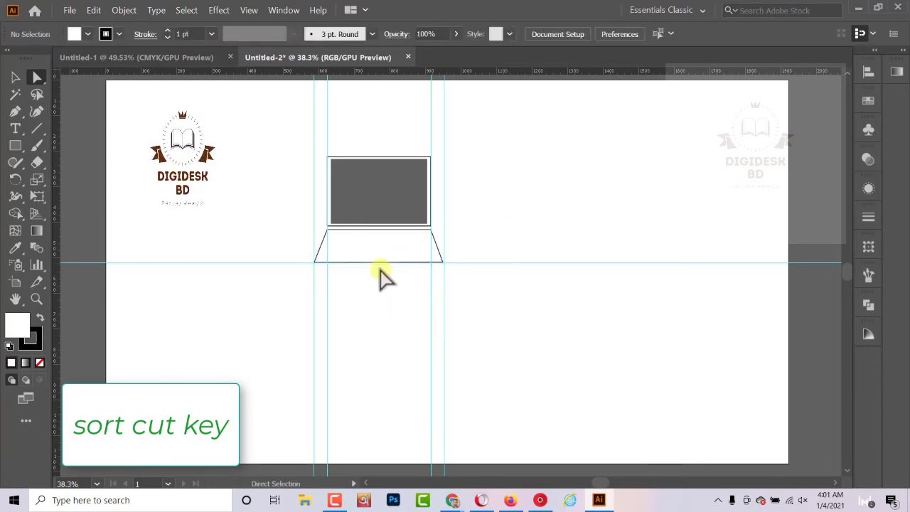
- Create a small scaled-down copy of the trapezoid base, centred just above the base's bottom edge as a notch
key(m)
click(36, 77)
click(401, 249)
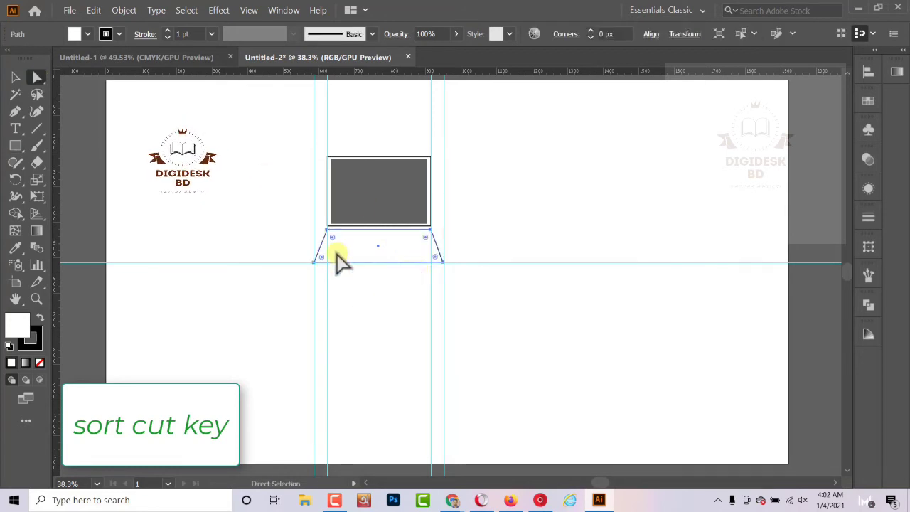
key(v)
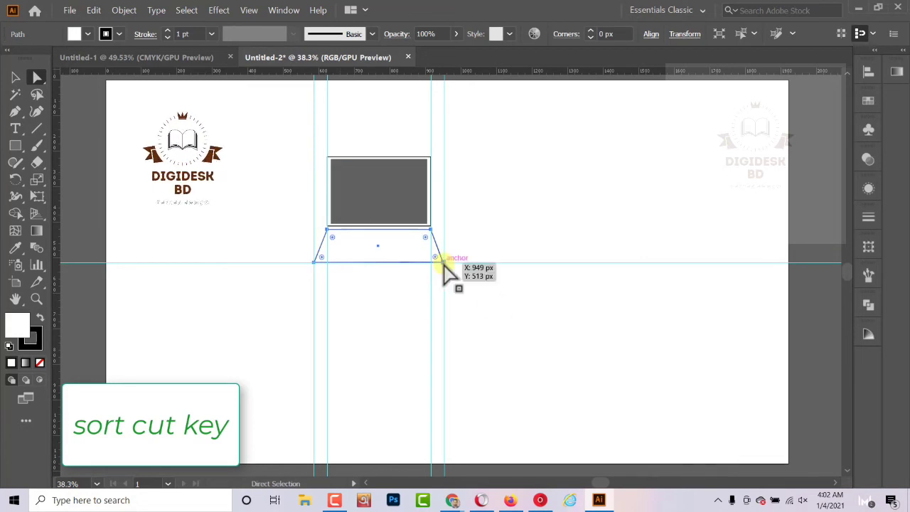
drag(437, 262, 443, 261)
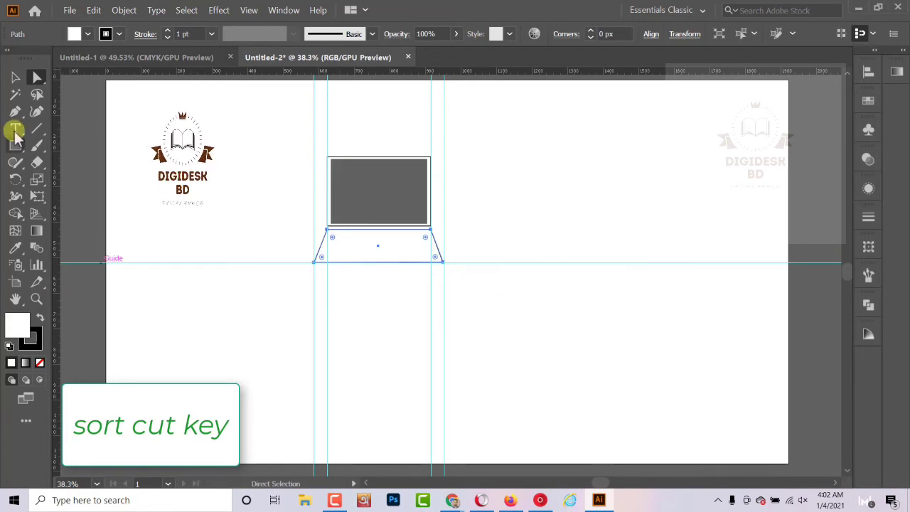
click(15, 77)
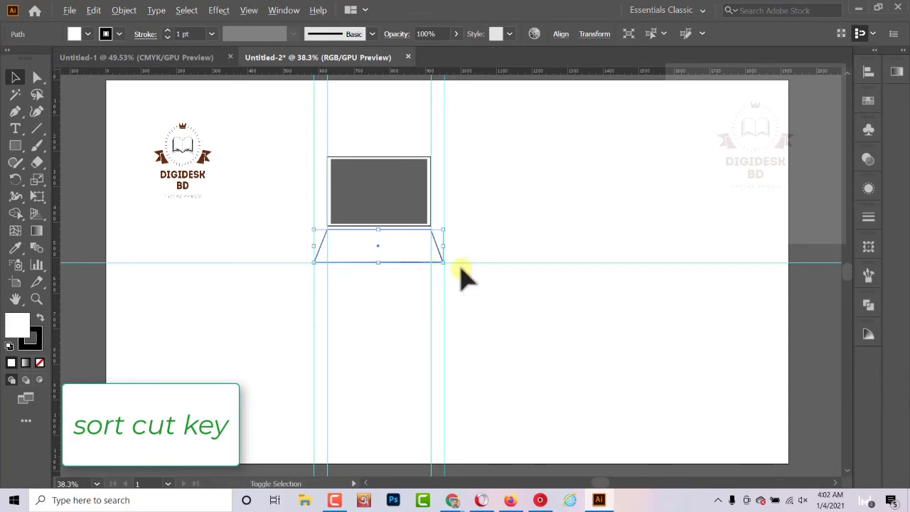
drag(444, 262, 376, 257)
click(366, 278)
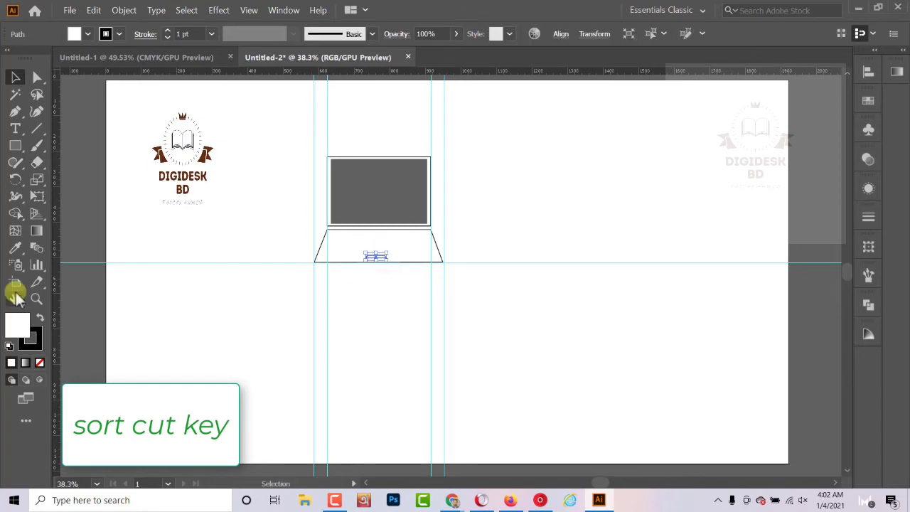
- Apply a dark grey fill with no stroke to the small trapezoid using the Eyedropper
click(15, 248)
click(70, 227)
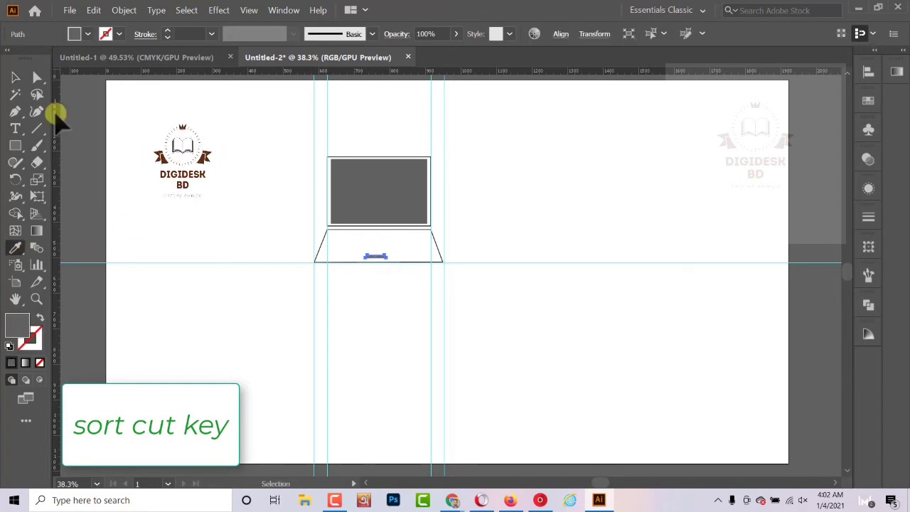
click(15, 77)
click(270, 164)
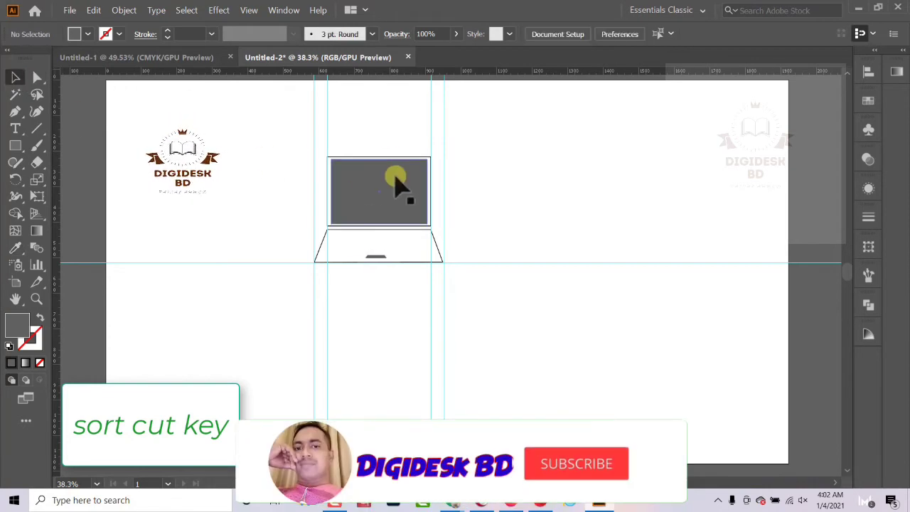
- Draw a small dark grey circle just above the top edge of the laptop screen frame with the Ellipse tool
click(388, 162)
scroll(402, 162, up, 6)
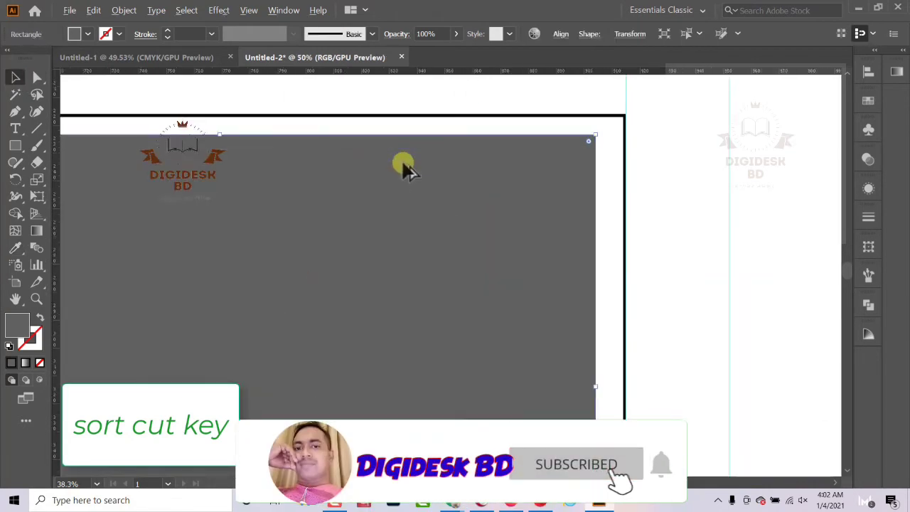
scroll(401, 162, down, 5)
scroll(353, 154, up, 4)
click(20, 146)
drag(21, 150, 61, 178)
drag(362, 127, 359, 123)
click(15, 77)
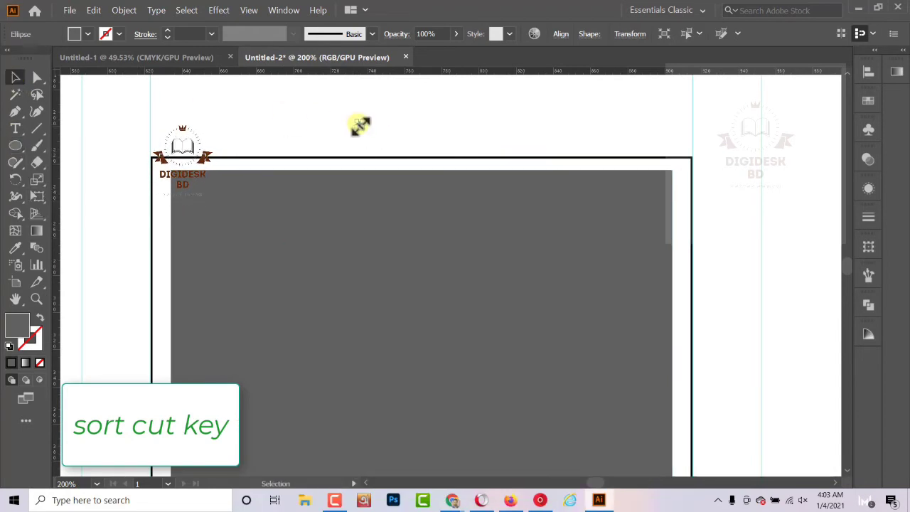
- Move the circle to the middle of the screen's top bezel and shrink it to fit inside the white border as a webcam
drag(364, 119, 433, 173)
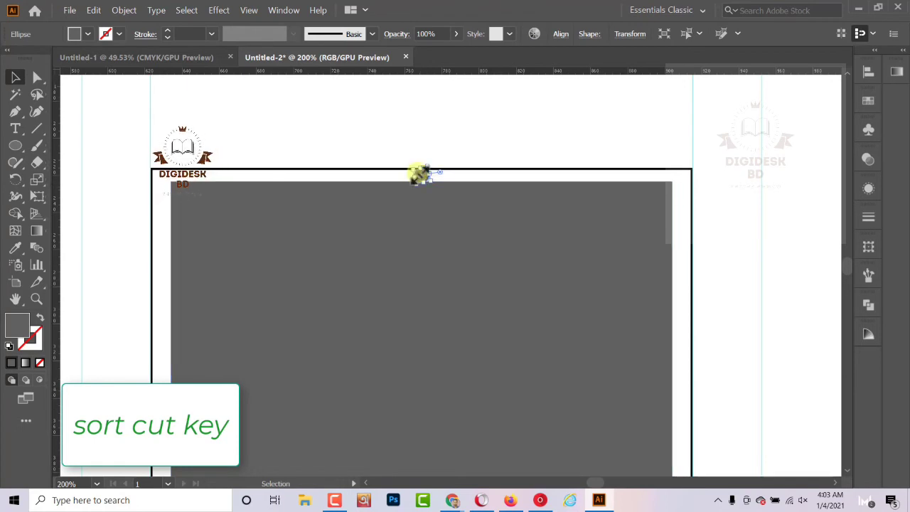
key(ctrl+plus)
key(ctrl+plus)
key(ctrl+plus)
key(ctrl+plus)
drag(404, 299, 413, 276)
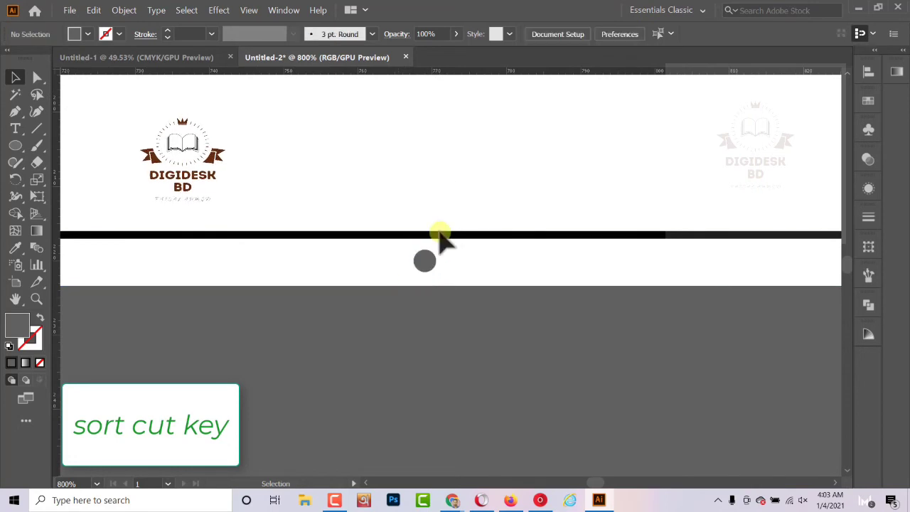
click(455, 198)
- Try black and brown fills on the trapezoid base, and settle on dark grey with no stroke using the Eyedropper
scroll(477, 209, down, 2)
scroll(471, 195, down, 8)
click(458, 302)
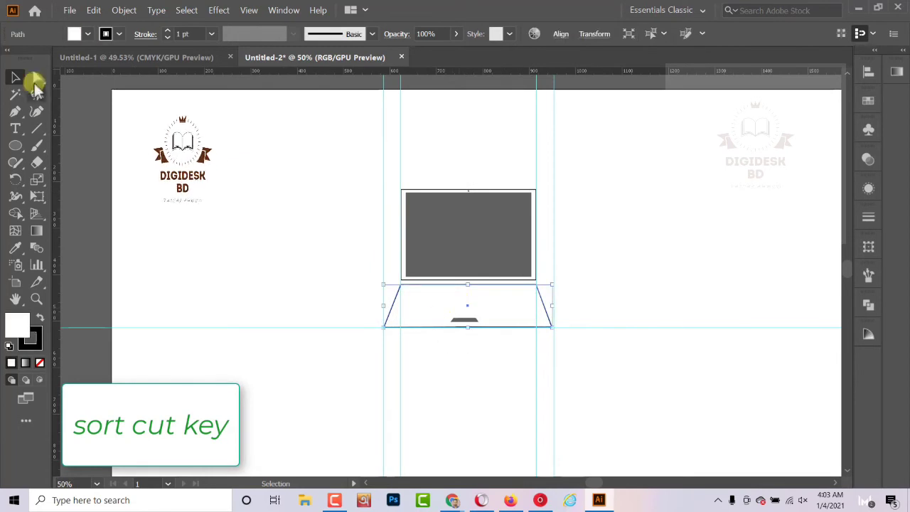
click(89, 33)
click(39, 58)
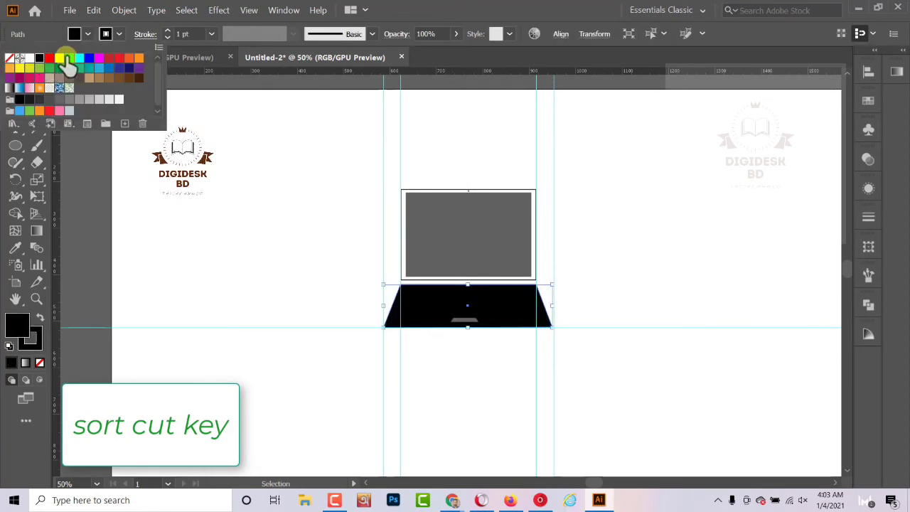
click(68, 78)
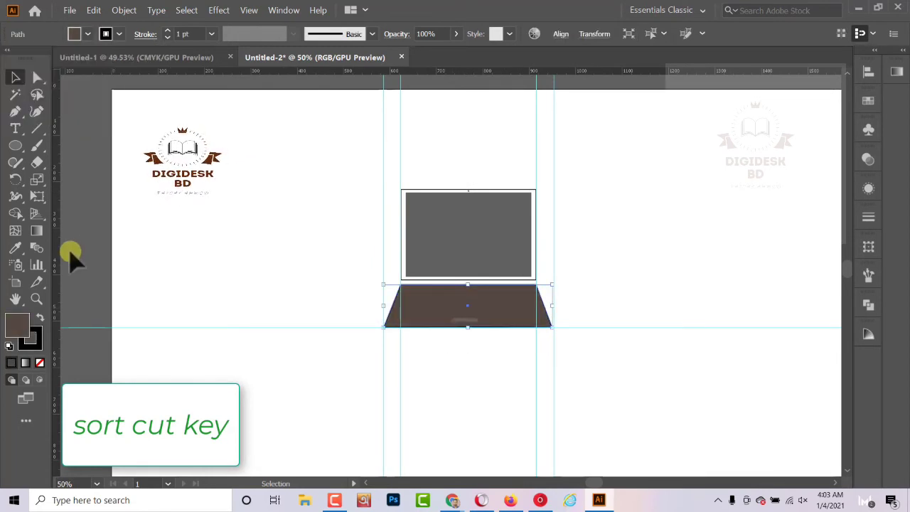
click(16, 247)
click(96, 249)
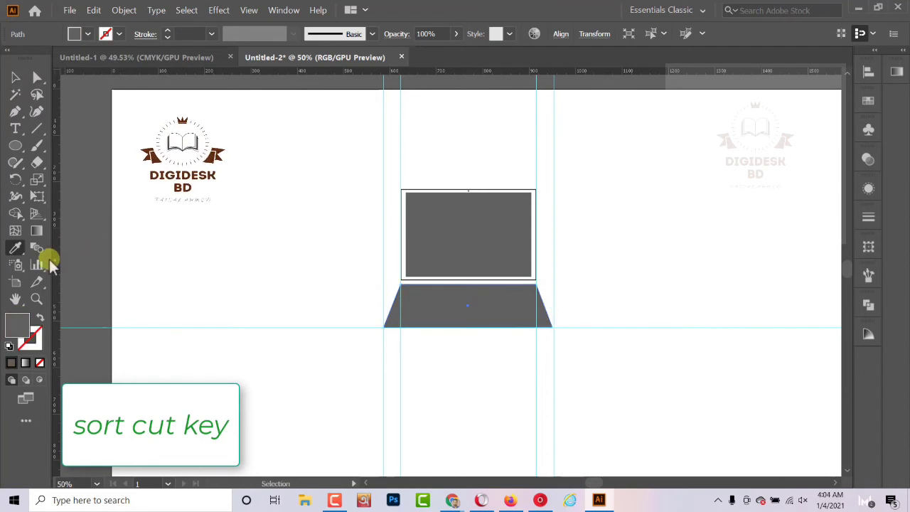
- Fill the laptop's trapezoid base with white and no stroke, sampling the blank artboard with the Eyedropper
click(139, 257)
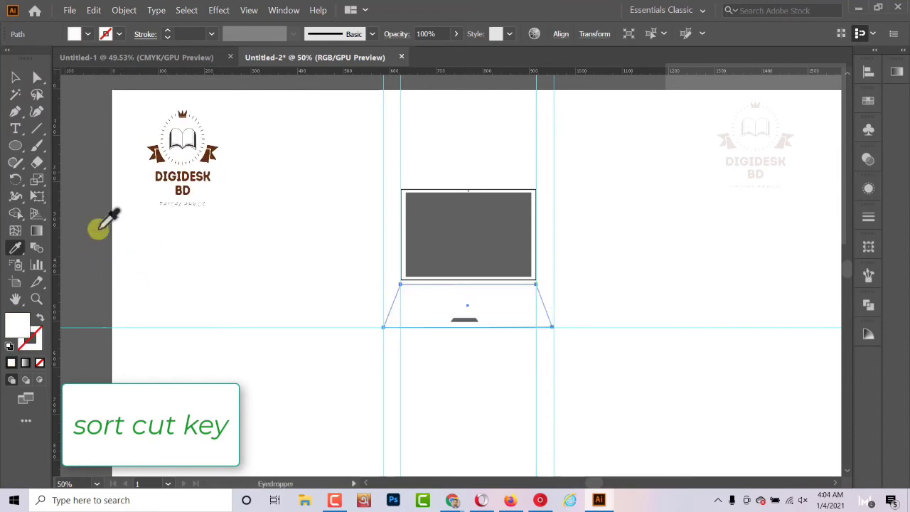
click(43, 79)
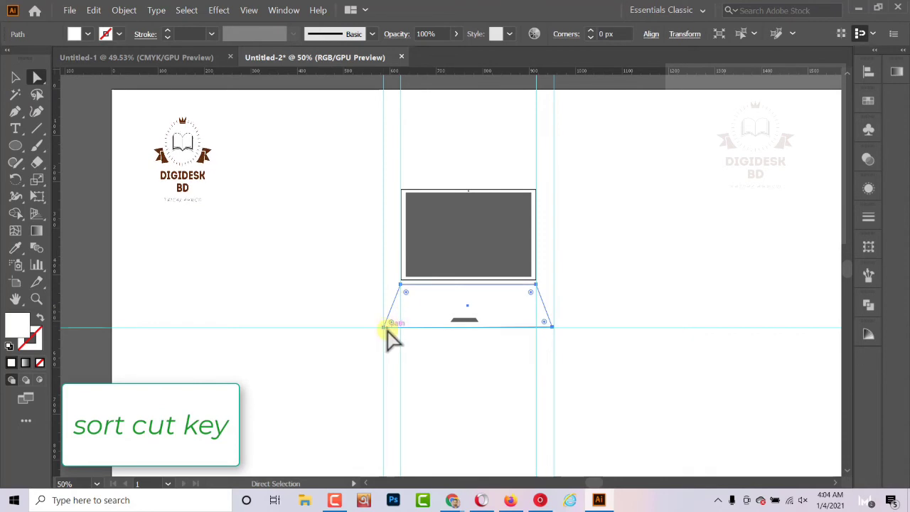
drag(338, 303, 575, 341)
click(446, 364)
drag(341, 305, 565, 347)
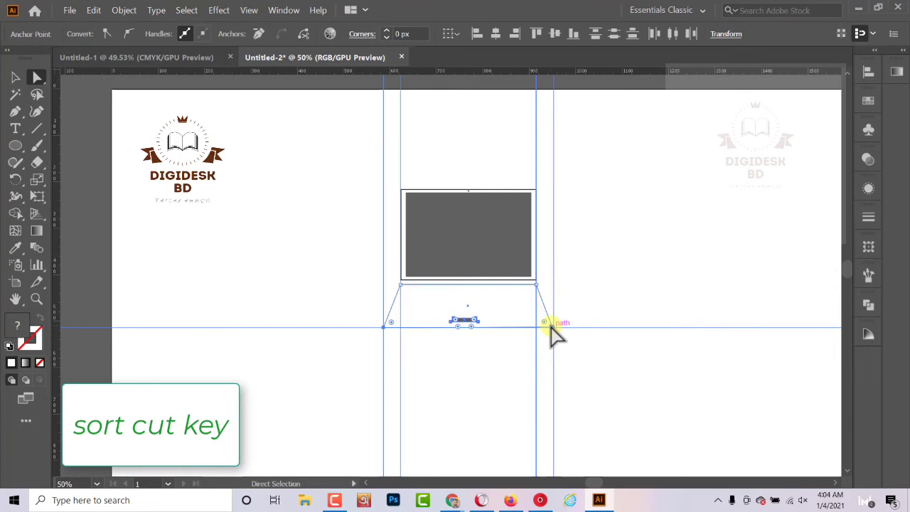
click(507, 328)
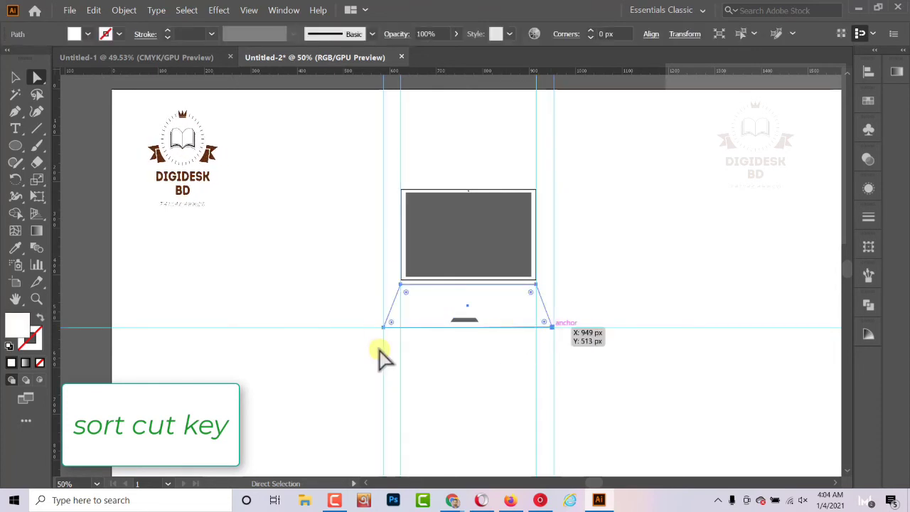
click(385, 327)
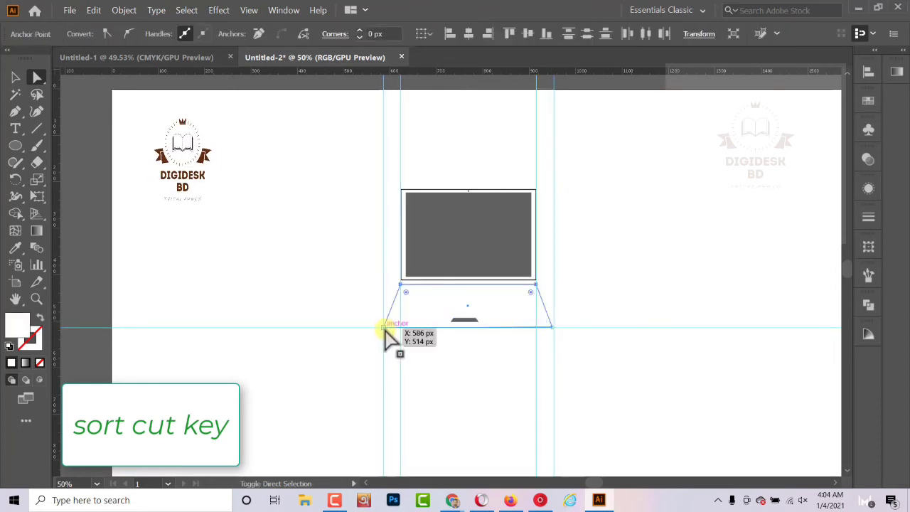
shift+click(384, 328)
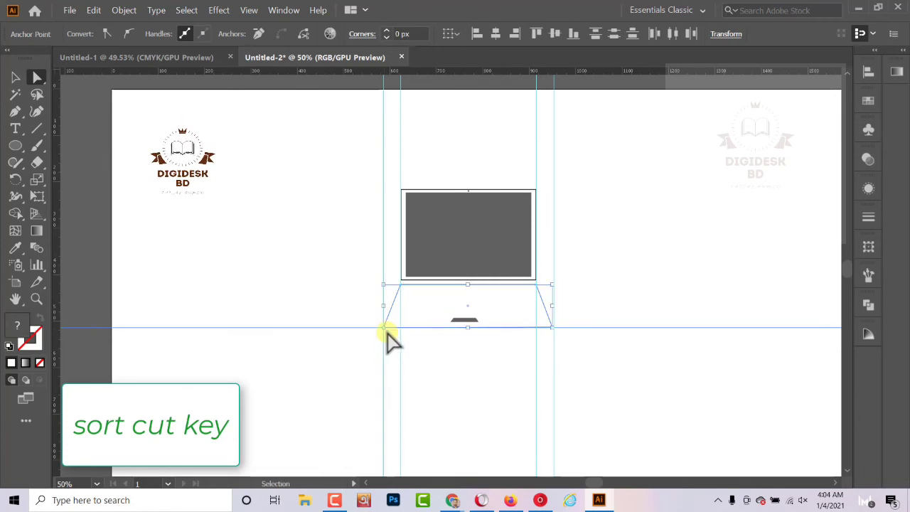
- Hide the rulers and round both bottom corners of the trapezoid base with a radius of about 17 px
key(ctrl+r)
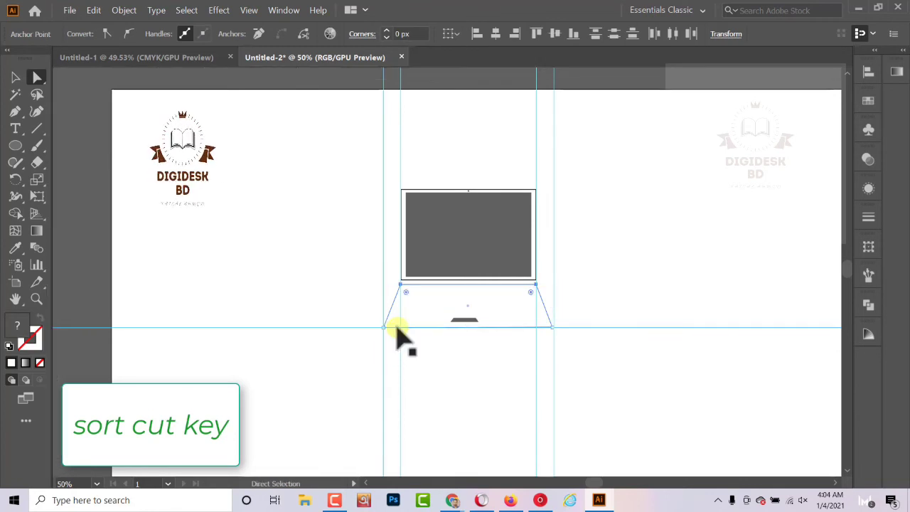
click(551, 327)
drag(546, 322, 540, 318)
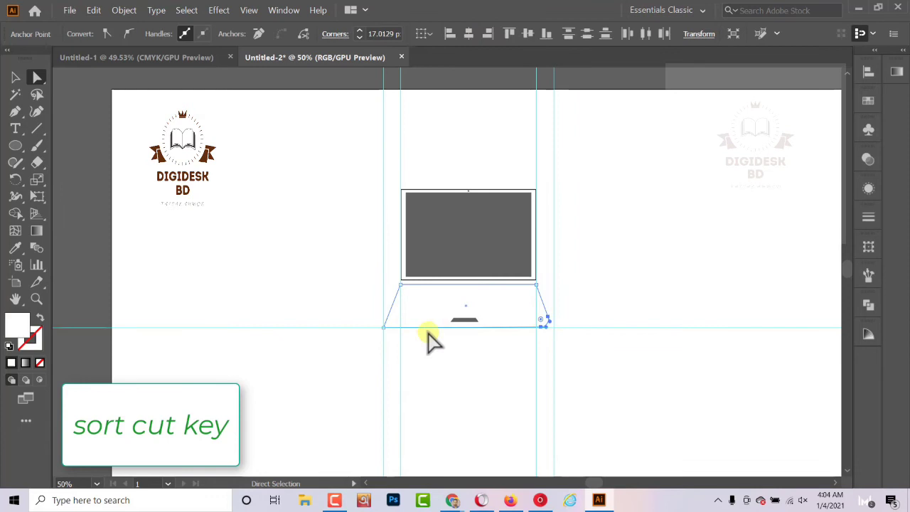
click(384, 328)
drag(390, 322, 397, 319)
click(385, 354)
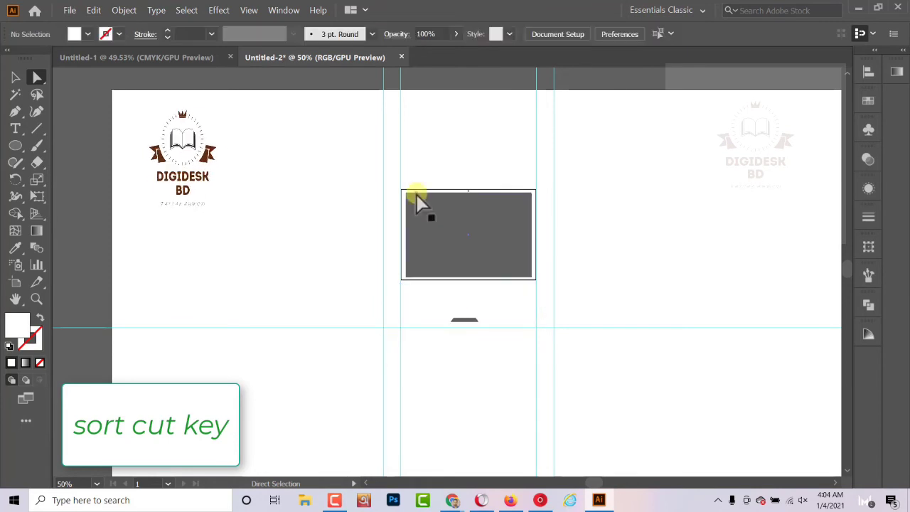
- Give the rounded trapezoid base a black 2 pt stroke
click(413, 327)
click(119, 34)
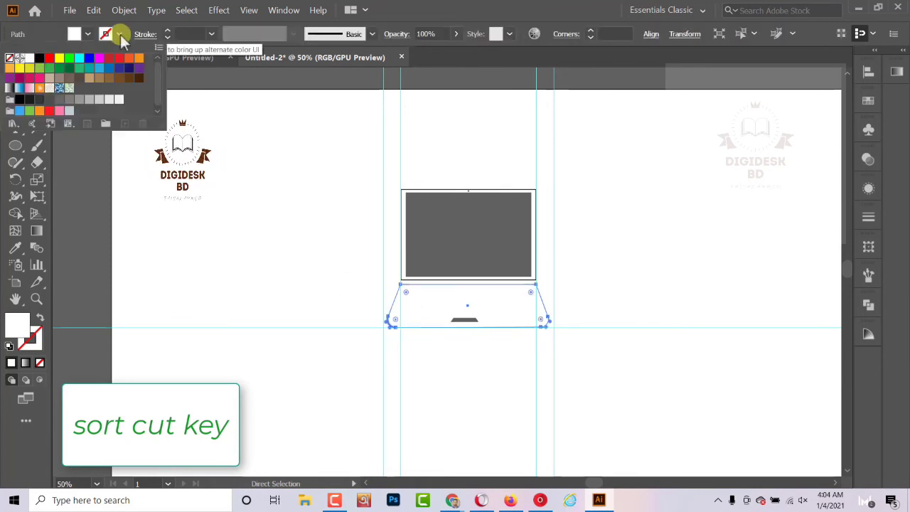
click(44, 63)
click(211, 35)
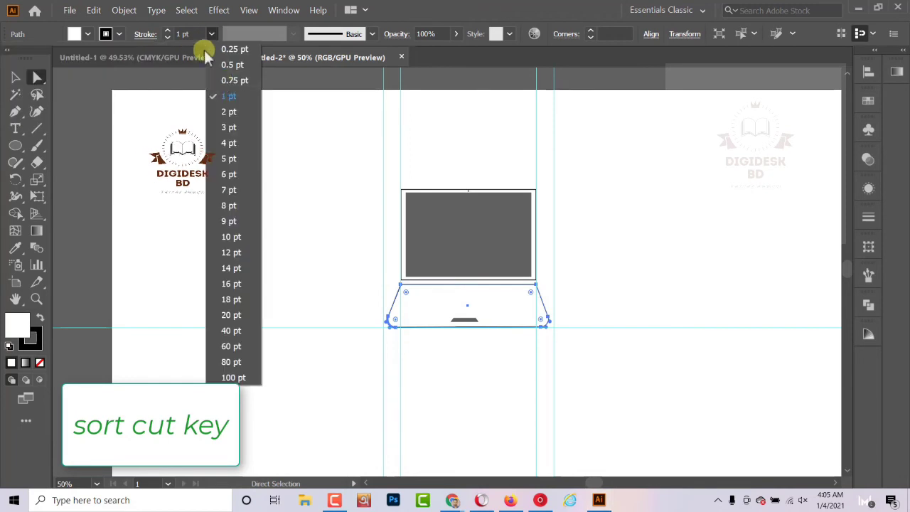
click(228, 112)
click(328, 430)
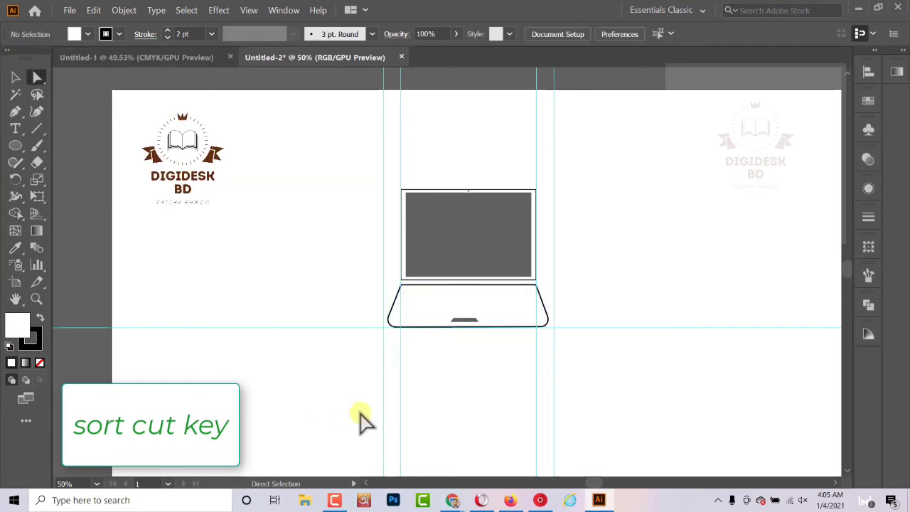
- Round both top corners of the laptop's outer screen frame with a radius of about 16 px
click(536, 192)
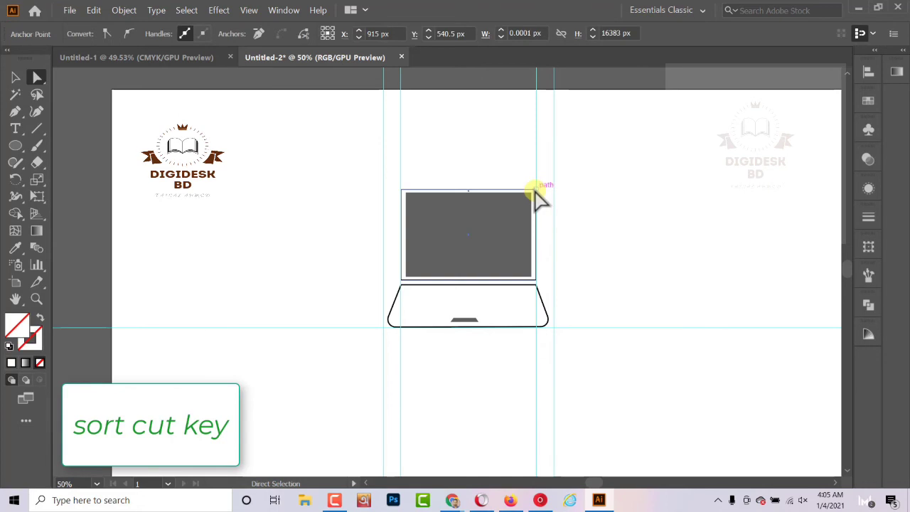
click(421, 191)
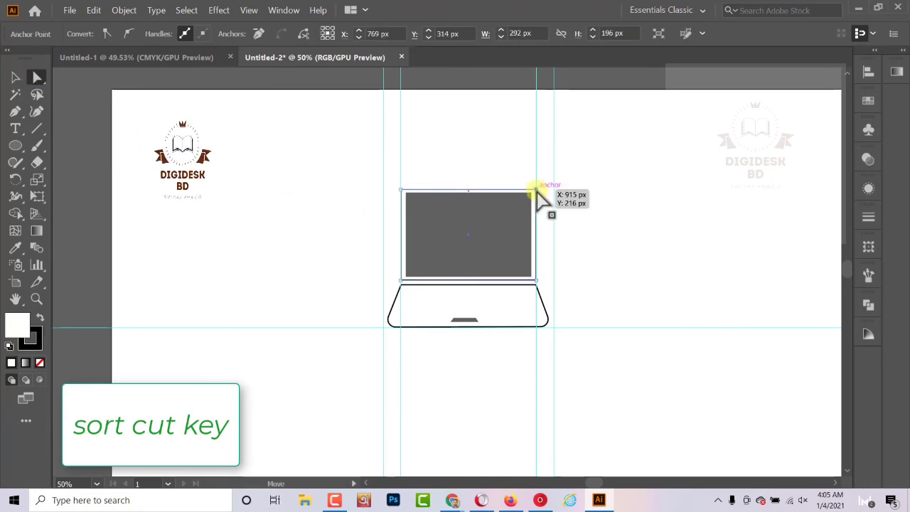
click(536, 192)
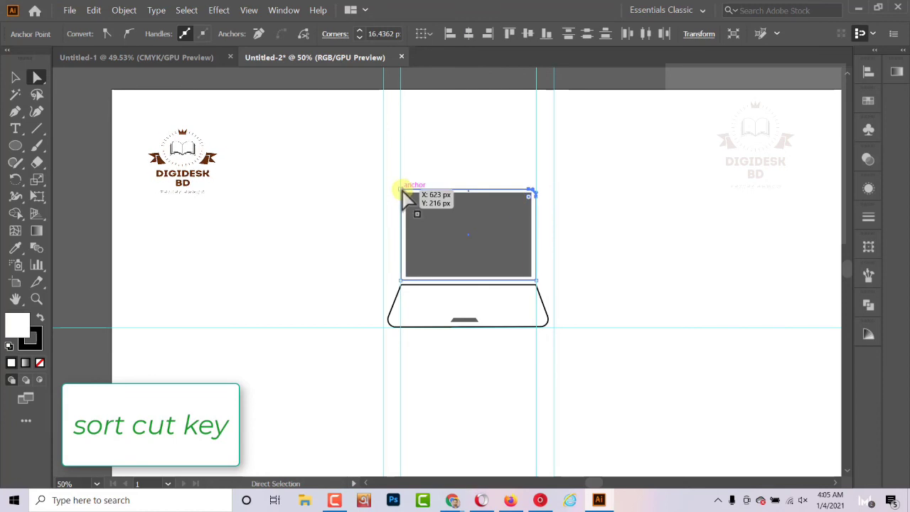
click(347, 272)
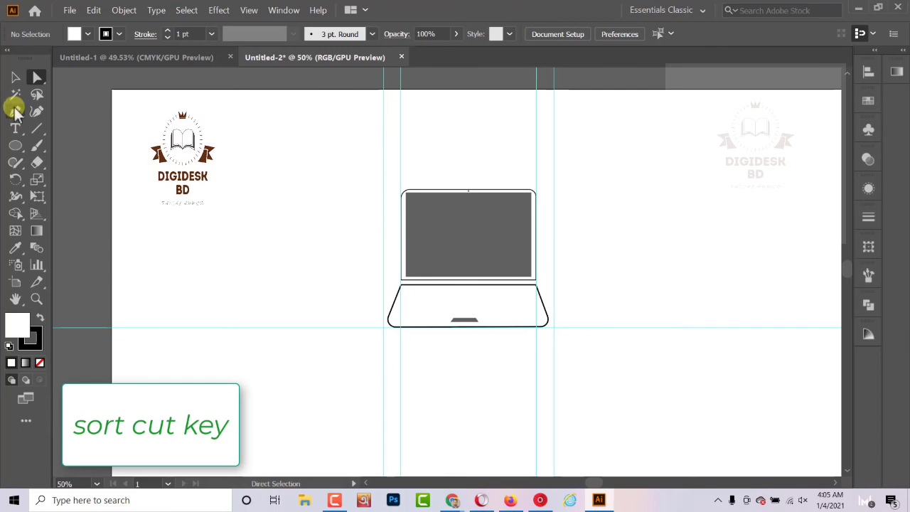
- Add the text "thanks for watching" on the blank artboard area to the left of the laptop
key(t)
click(220, 268)
text(thanks for watchin)
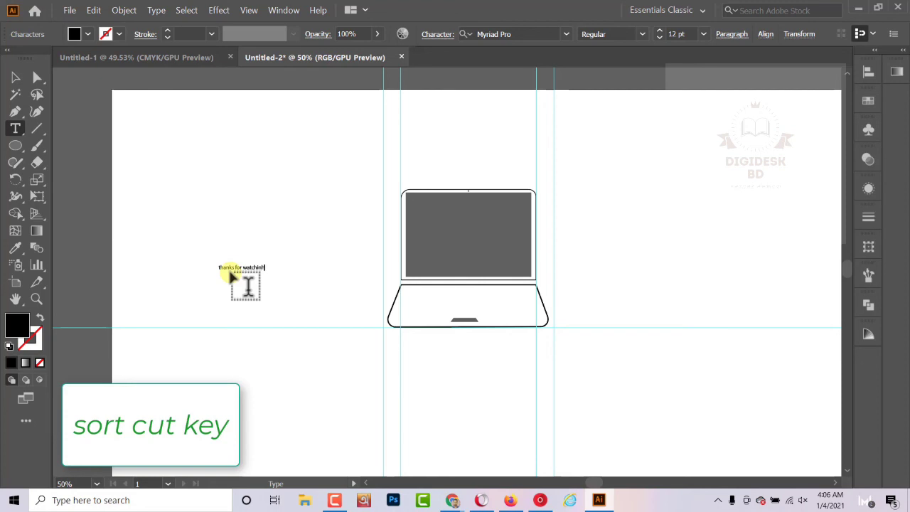
scroll(268, 283, up, 3)
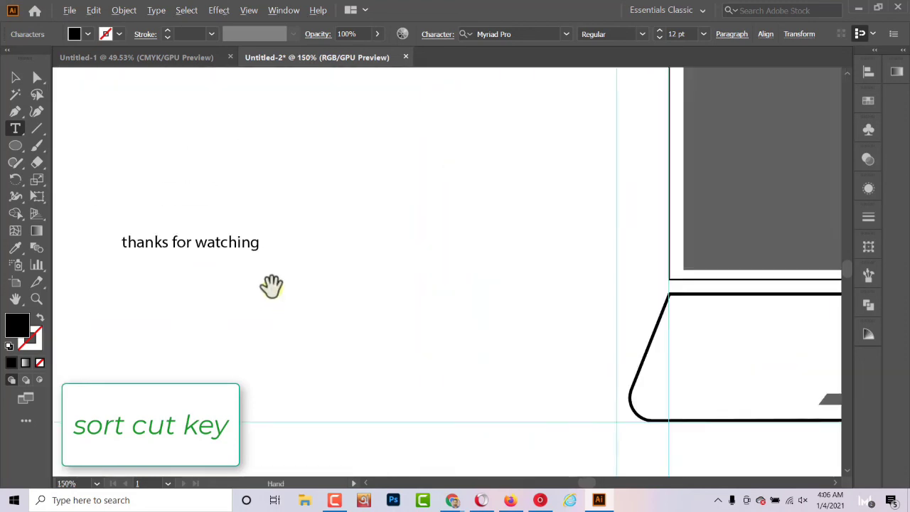
scroll(270, 286, down, 1)
scroll(102, 252, up, 4)
scroll(101, 252, down, 4)
scroll(249, 287, down, 1)
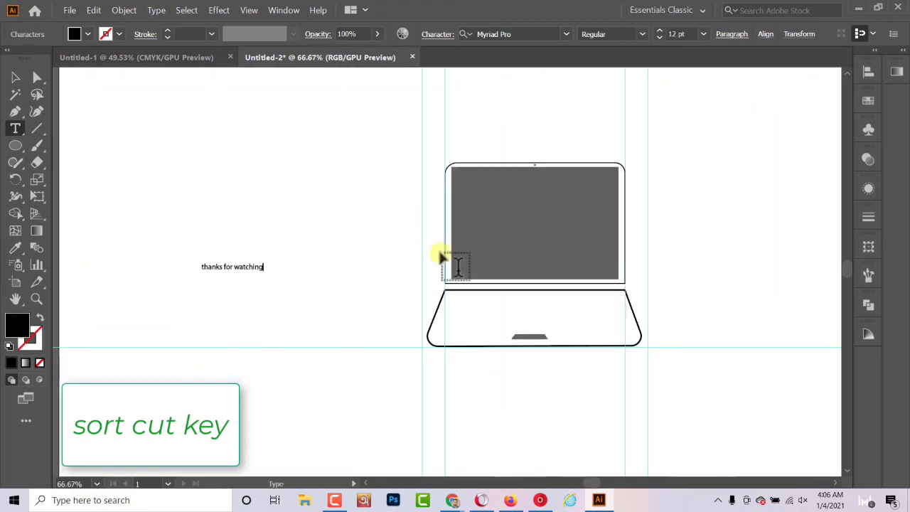